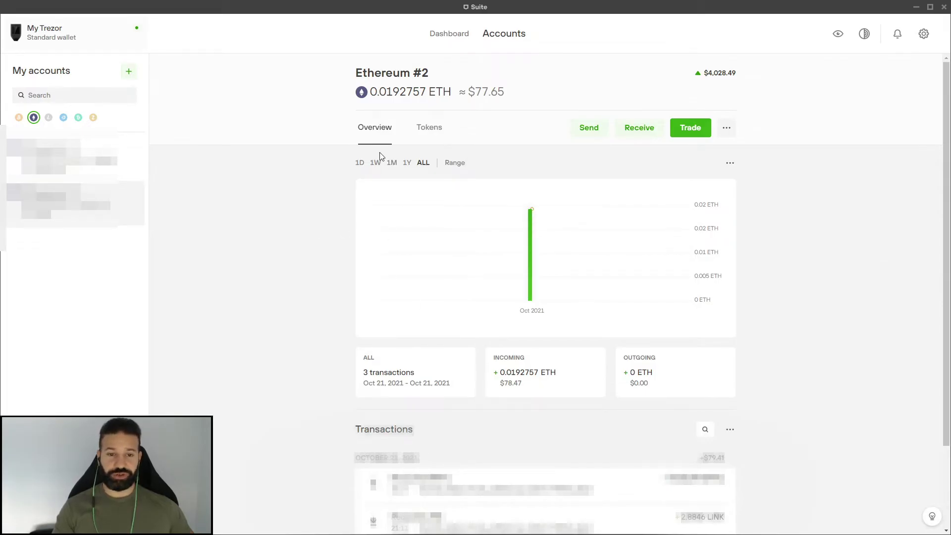
Show the Ethereum #2 account's tokens, and copy Tether USD's contract address from Etherscan after searching there for usdt
left_click(421, 131)
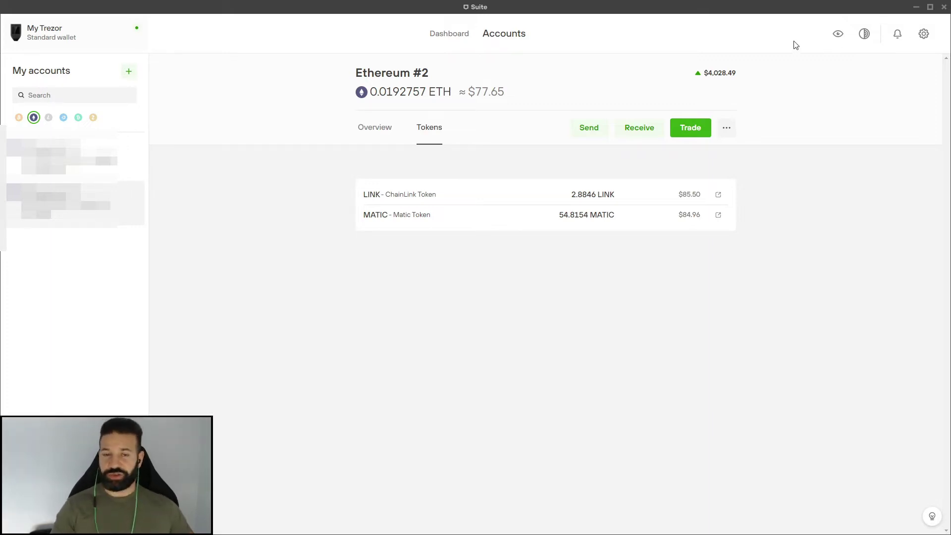
left_click(916, 8)
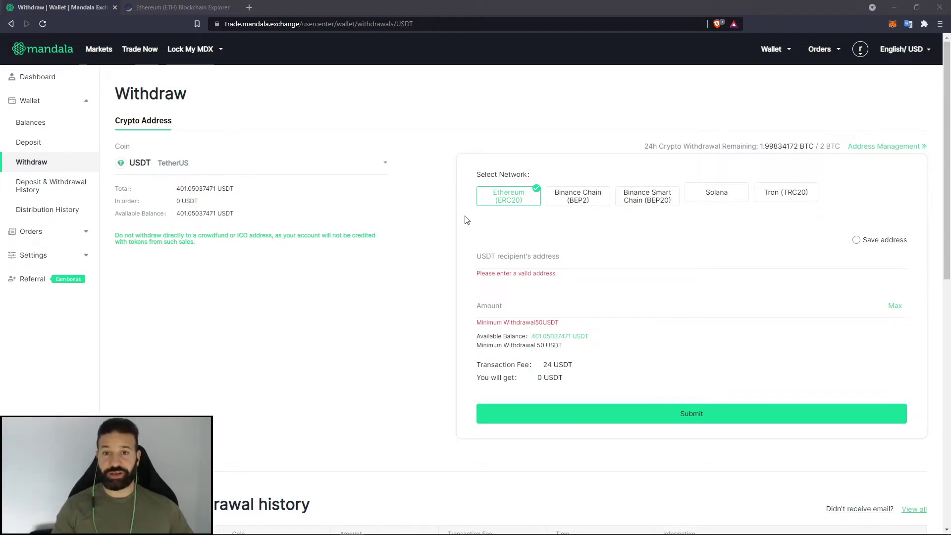
left_click(158, 8)
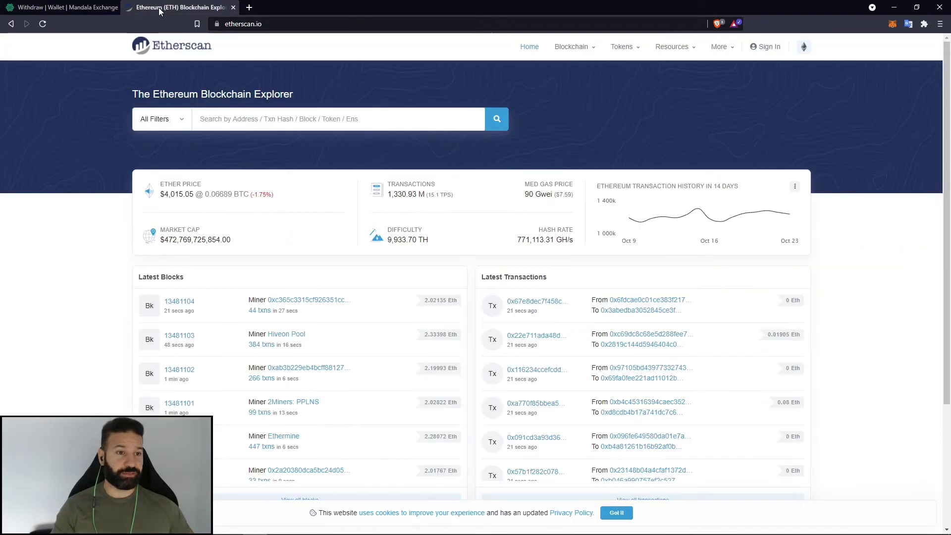
left_click(261, 122)
type("usdt")
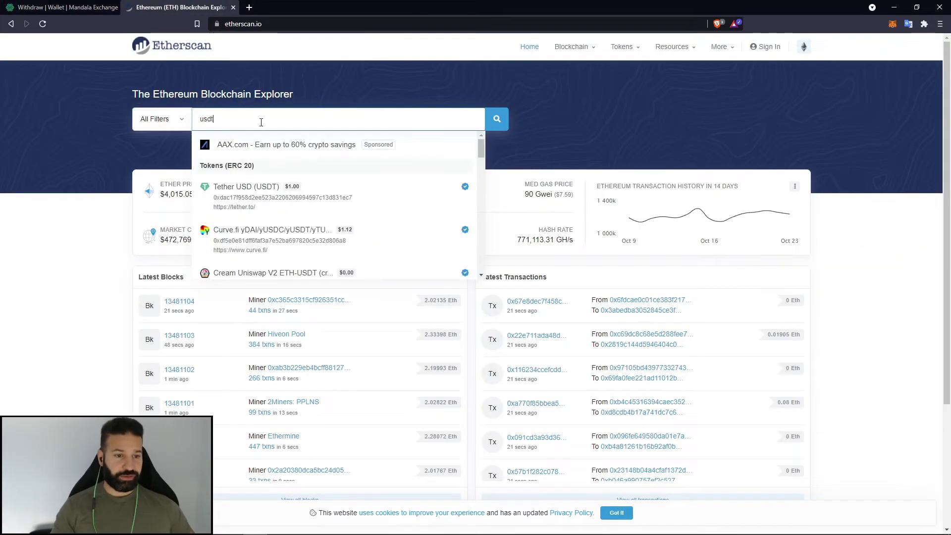
left_click(268, 198)
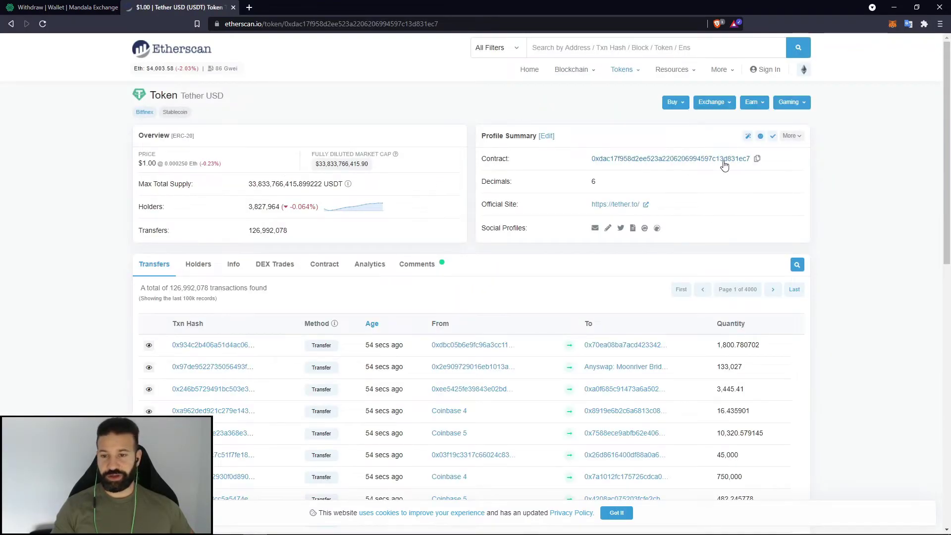
left_click(754, 158)
left_click(754, 157)
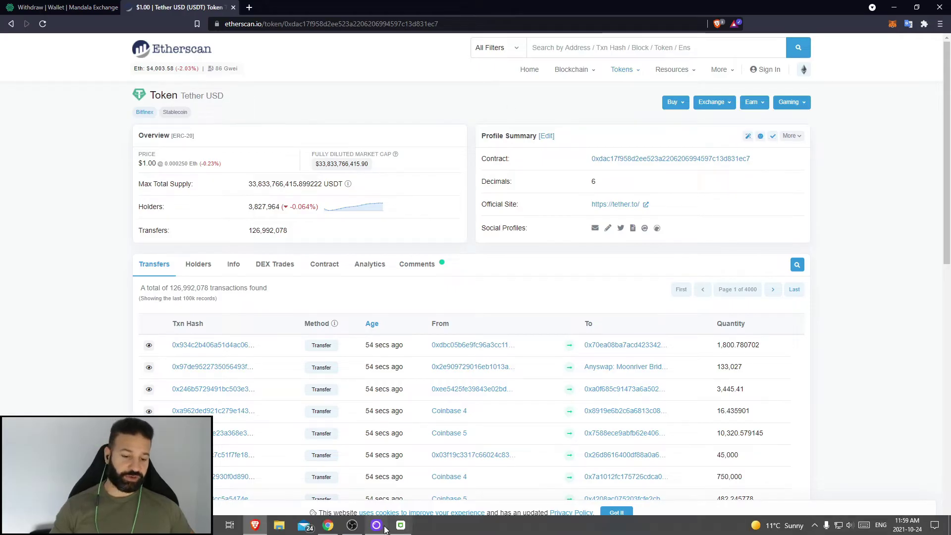
Switch to Trezor Suite and add USDT to the Ethereum #2 account as an ERC20 token using the copied contract address
left_click(376, 526)
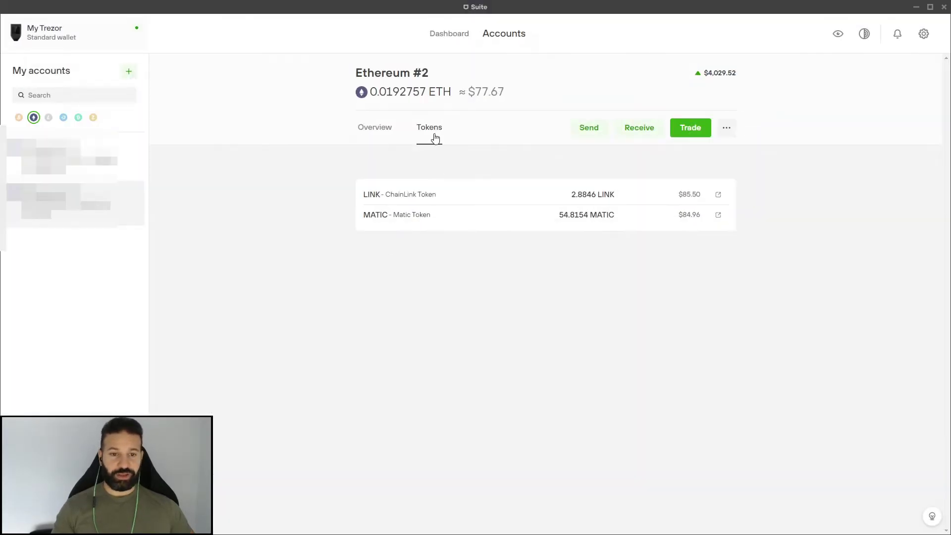
left_click(724, 129)
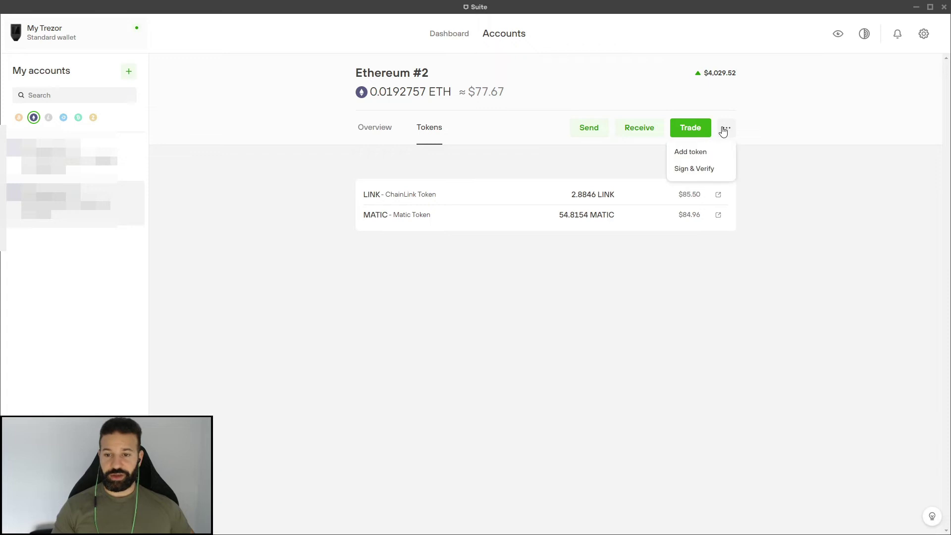
left_click(708, 152)
right_click(390, 274)
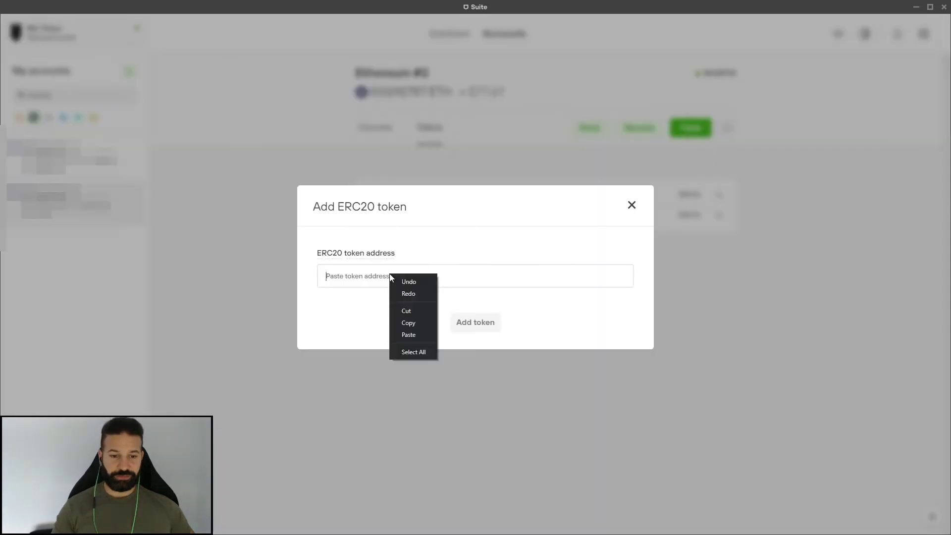
left_click(421, 331)
left_click(489, 325)
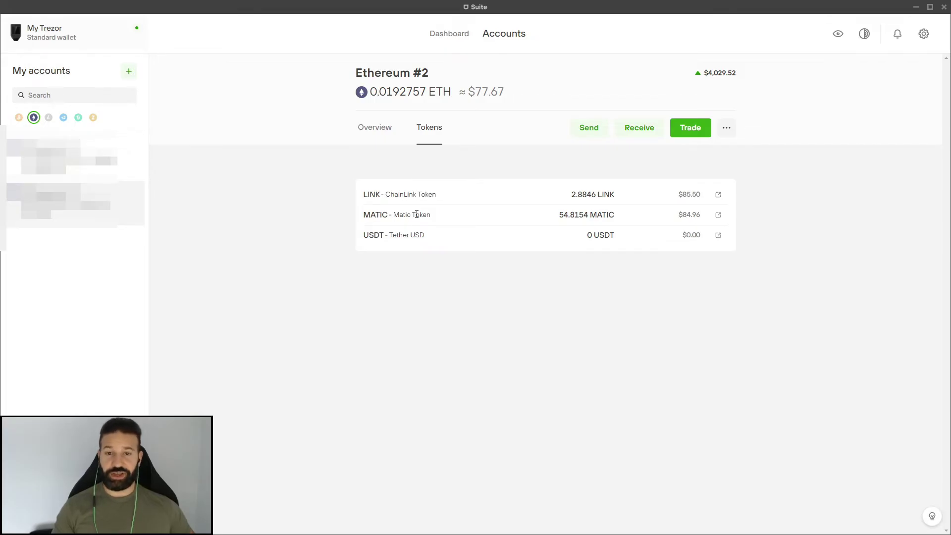
Reveal the full receiving address of the Ethereum #2 account and copy it to the clipboard
left_click(638, 129)
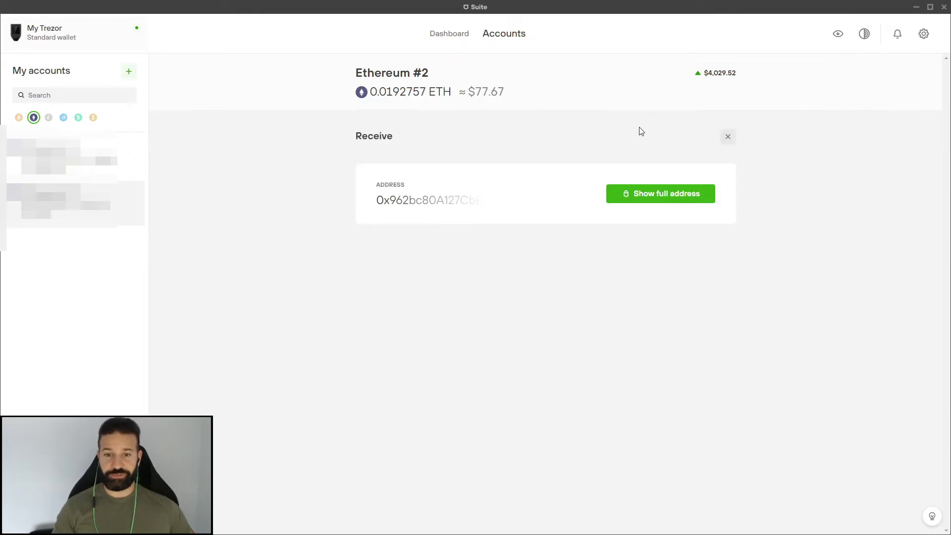
left_click(648, 197)
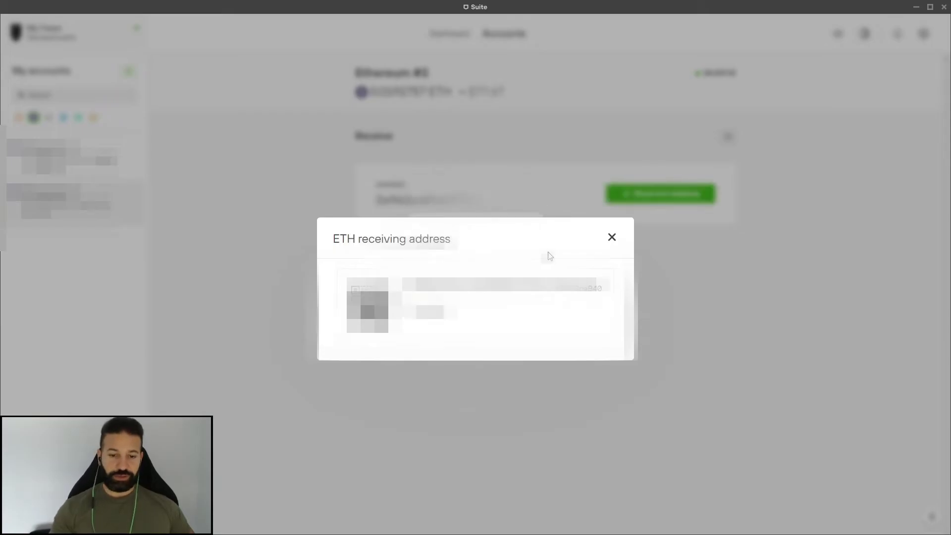
left_click(435, 312)
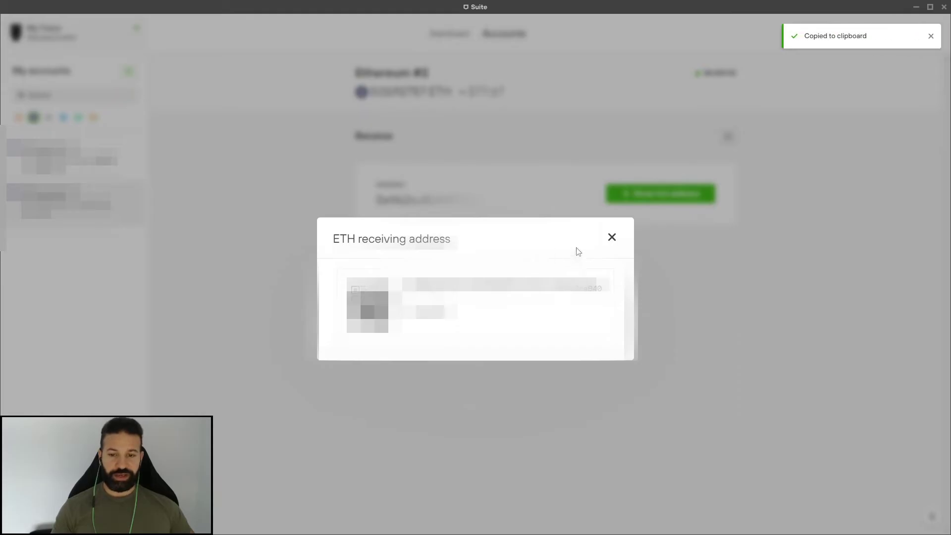
left_click(612, 239)
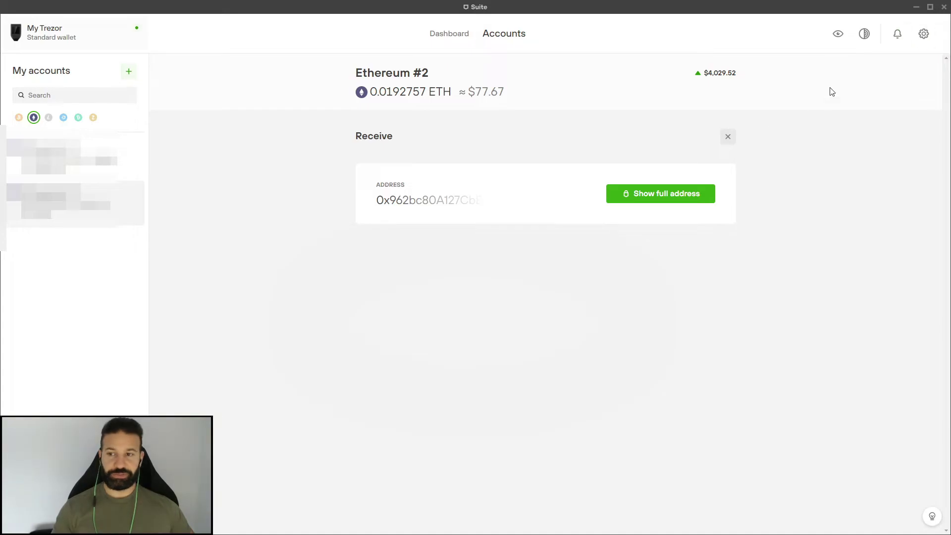
Switch to the Mandala withdrawal page, paste the copied wallet address as the USDT recipient and set the amount to 50
left_click(915, 10)
left_click(69, 8)
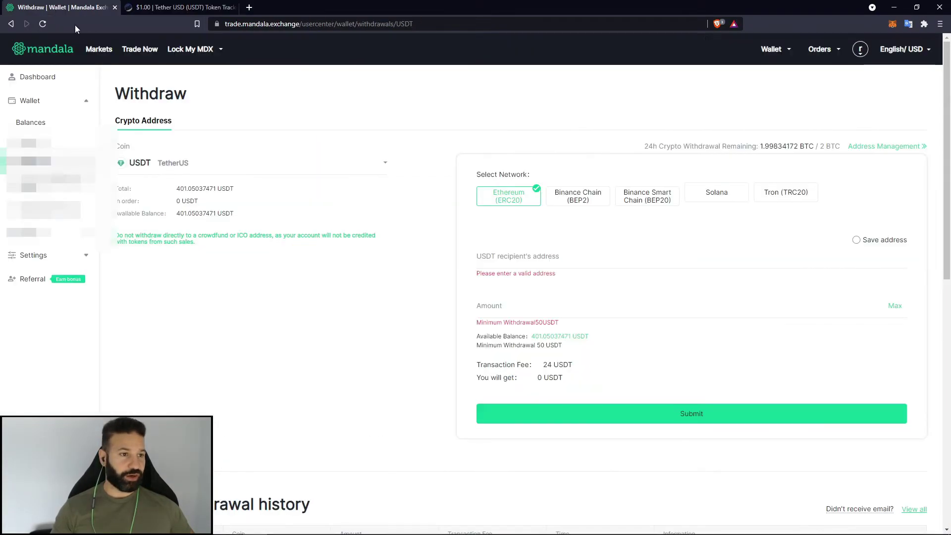
left_click(552, 255)
right_click(549, 257)
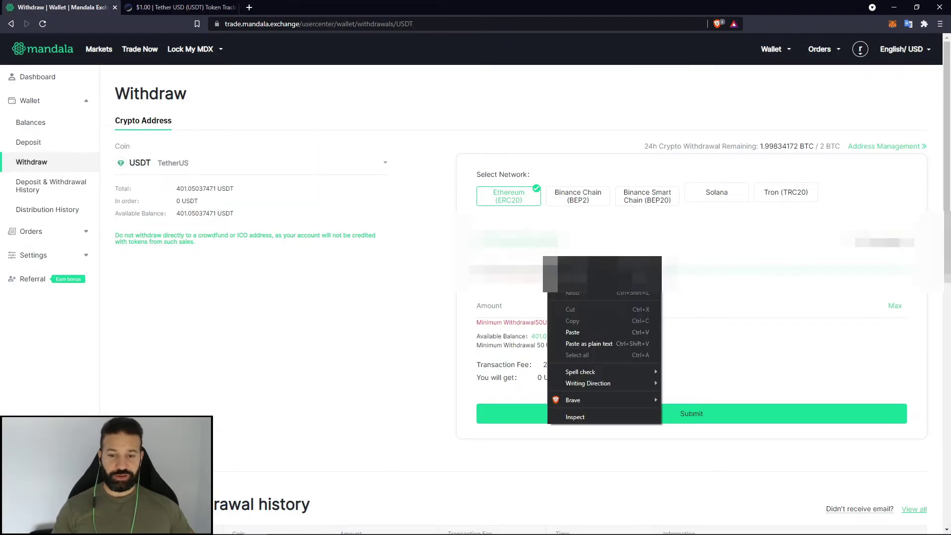
left_click(574, 332)
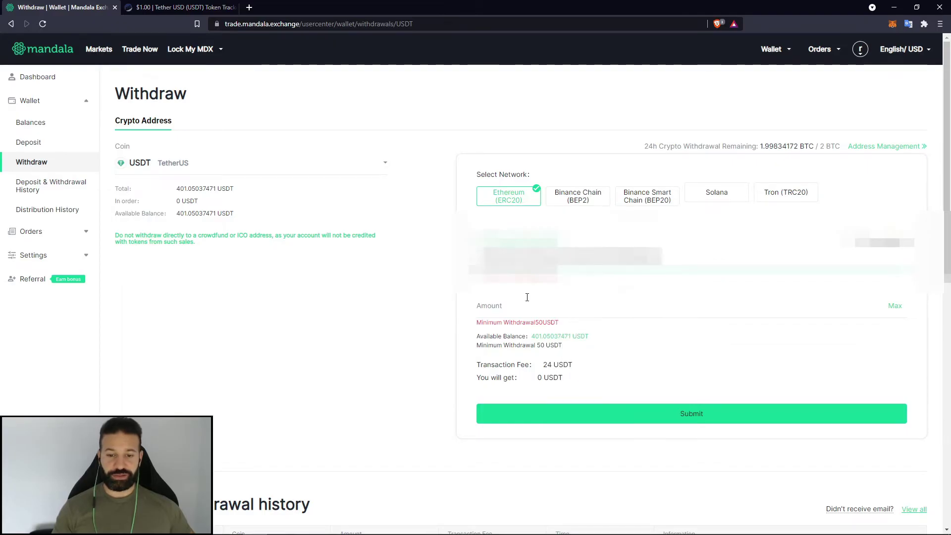
left_click(518, 304)
type("50")
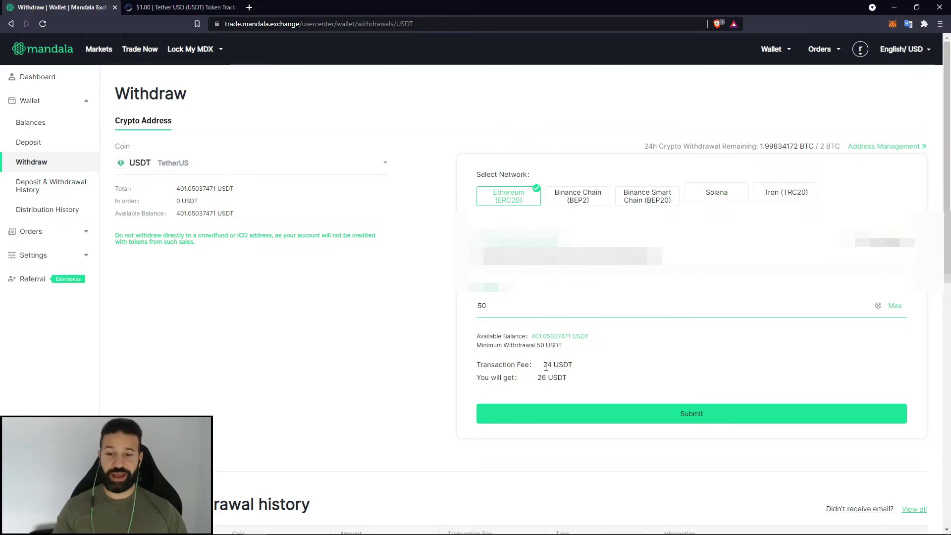
Compare the Binance Smart Chain (BEP20) fee, switch back to Ethereum (ERC20) and submit the USDT withdrawal
left_click(644, 201)
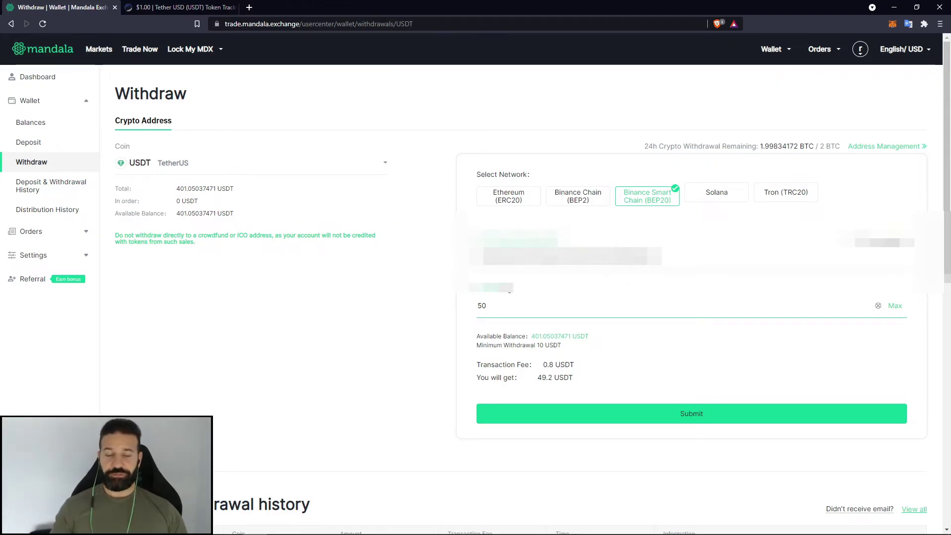
left_click(511, 199)
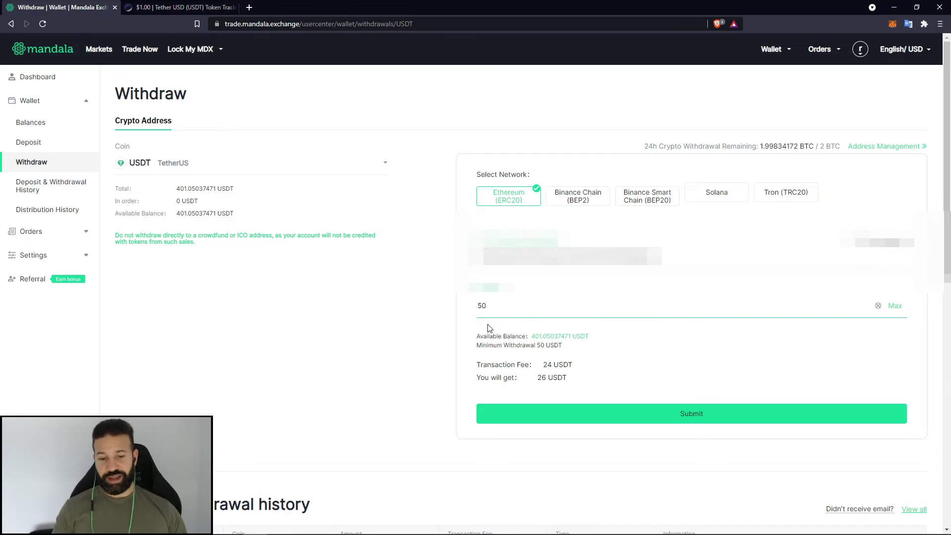
left_click(705, 413)
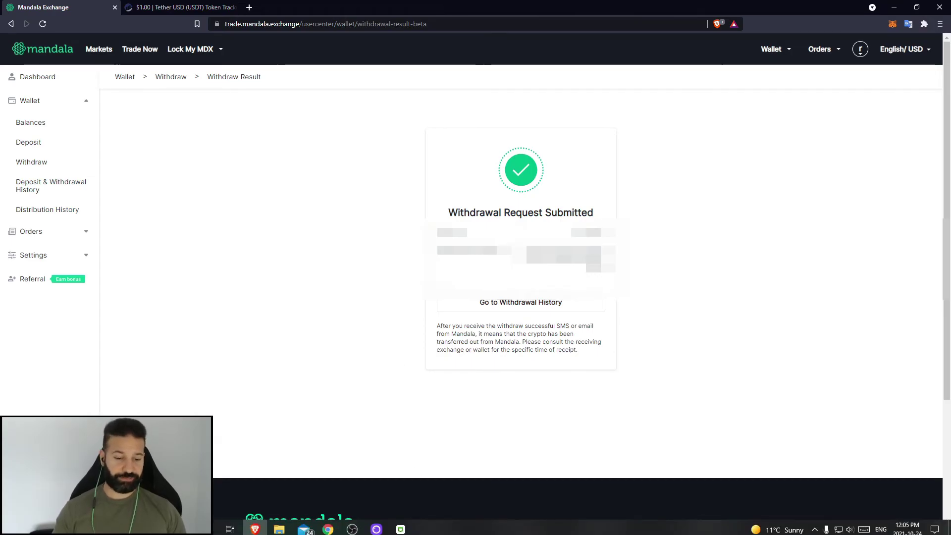
Return to Trezor Suite, close the receive form and check the USDT balance among the Ethereum #2 tokens
left_click(400, 532)
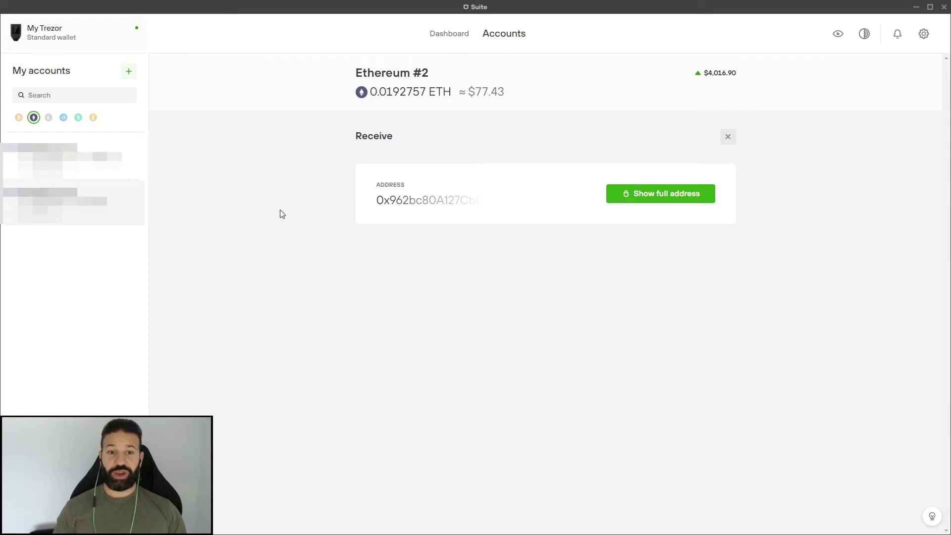
left_click(726, 136)
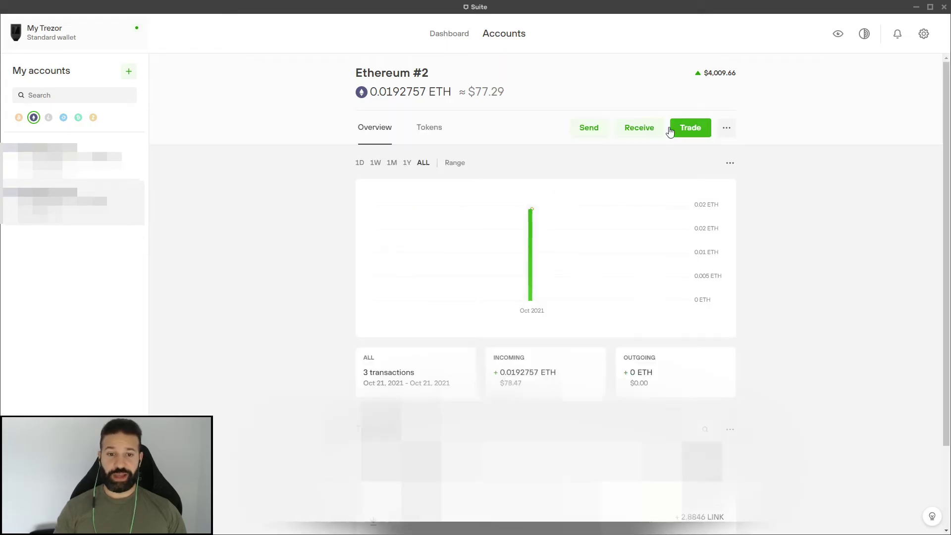
left_click(433, 127)
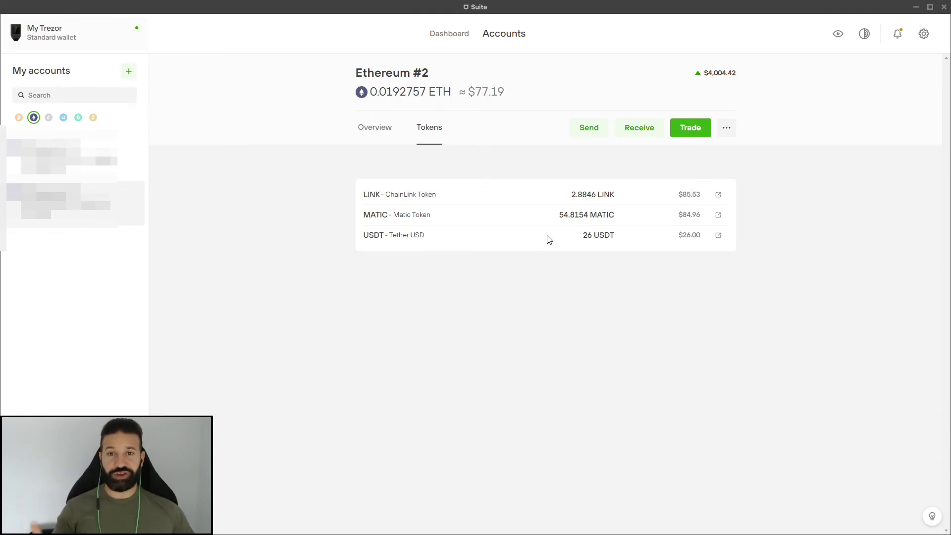
Open the send form for the Ethereum #2 account and choose USDT as the currency
left_click(589, 132)
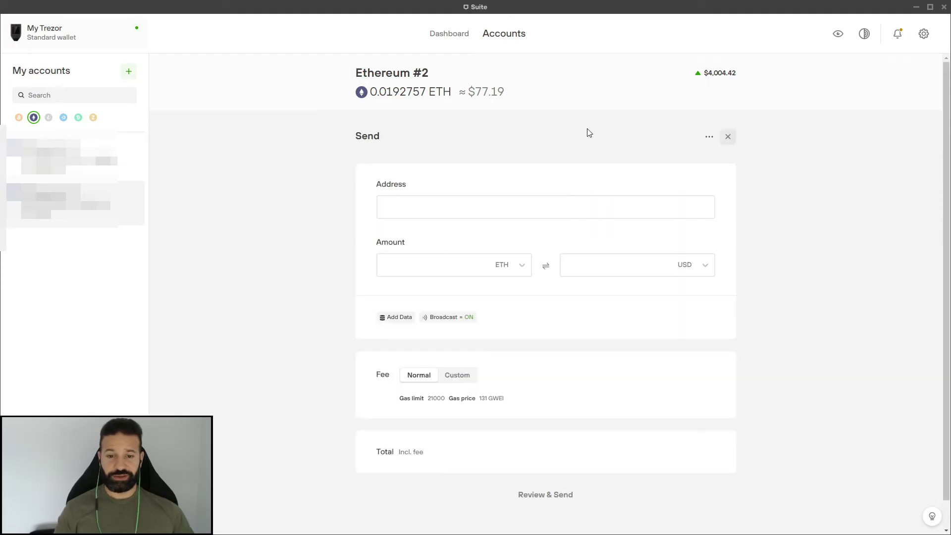
left_click(522, 266)
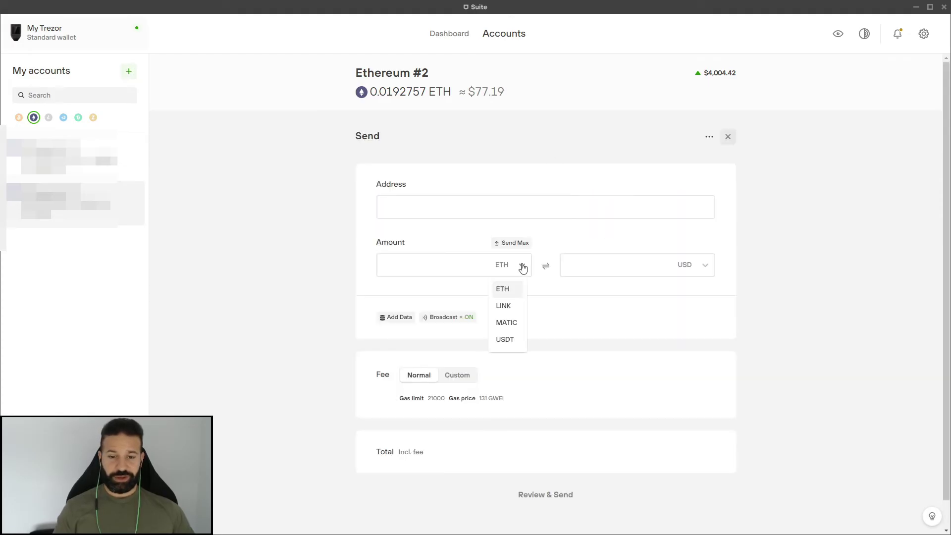
left_click(506, 339)
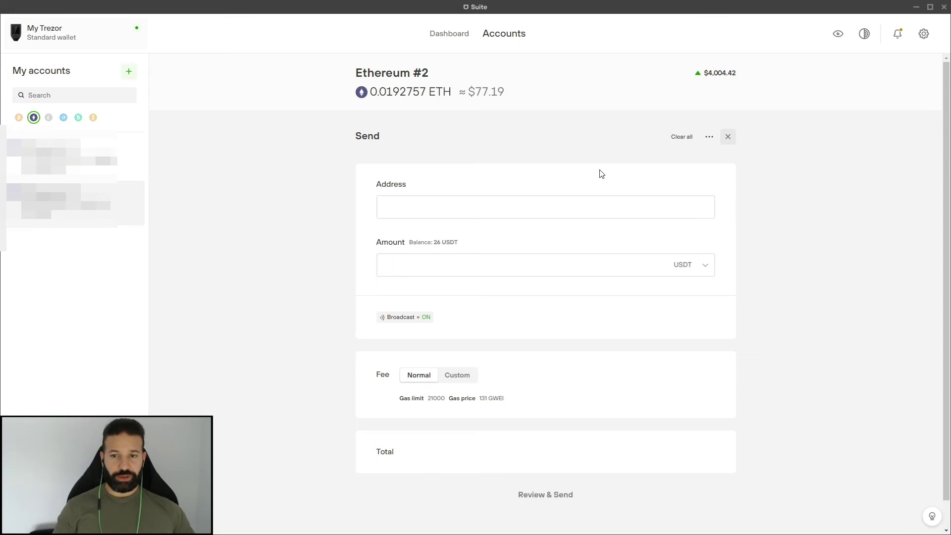
Switch to the Mandala withdrawal page and select Binance Smart Chain (BEP20) as the USDT withdrawal network
left_click(915, 7)
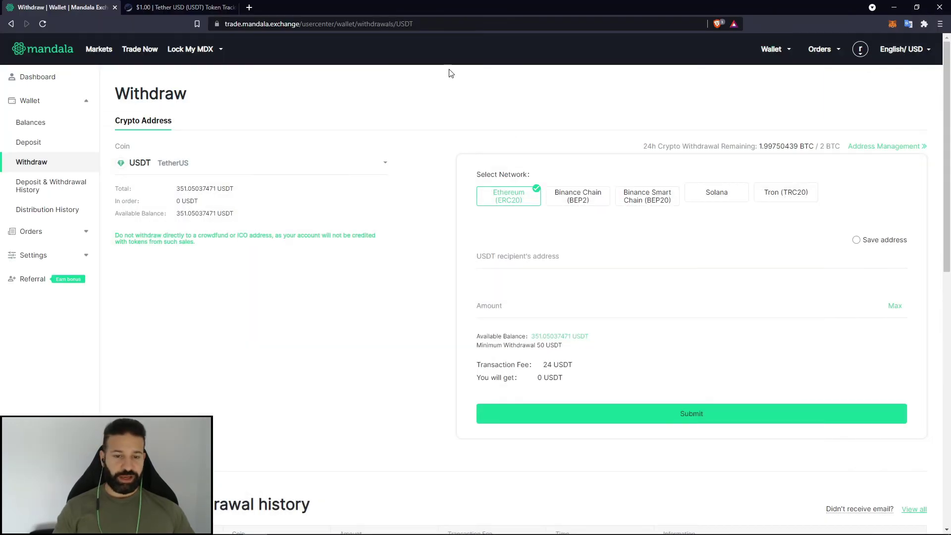
left_click(648, 202)
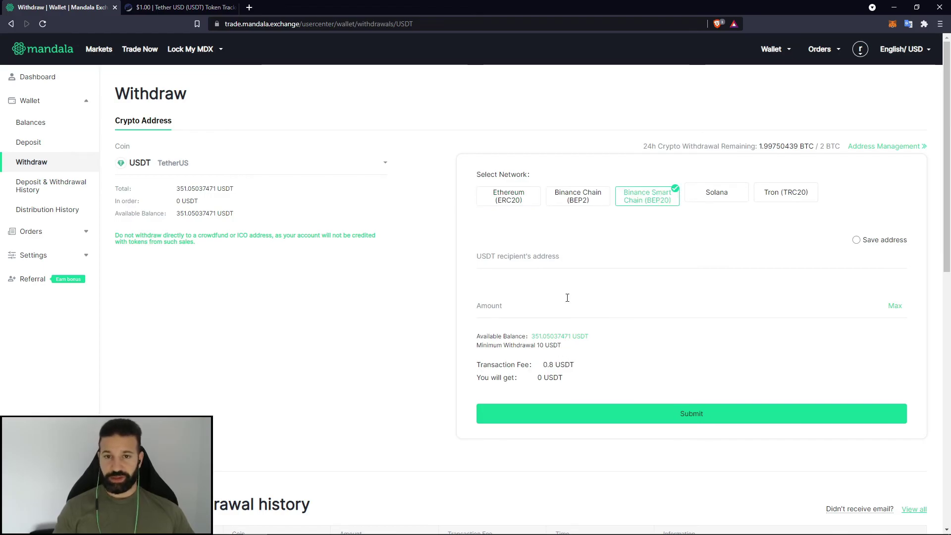
Copy the Tether USD contract address from Etherscan and try to import it into MetaMask as a custom token on Binance Smart Chain
left_click(167, 7)
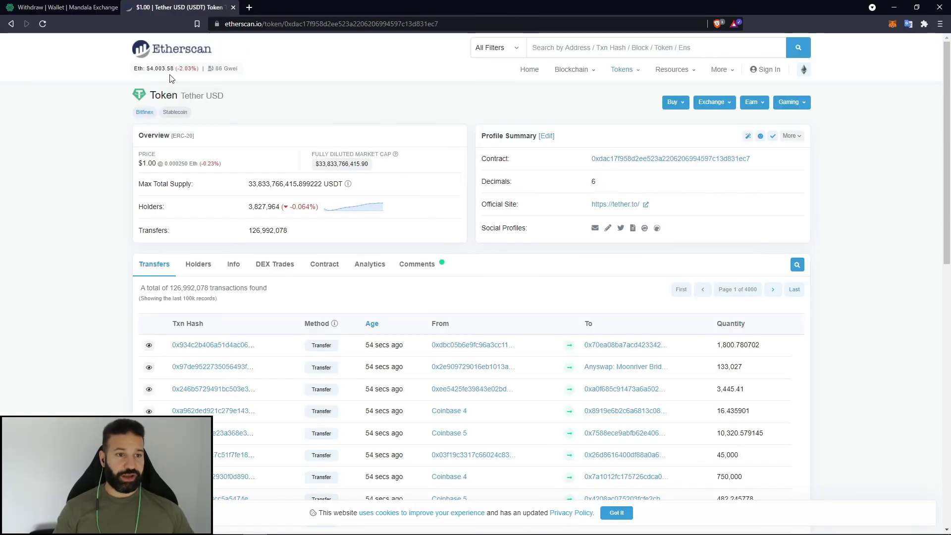
left_click(757, 159)
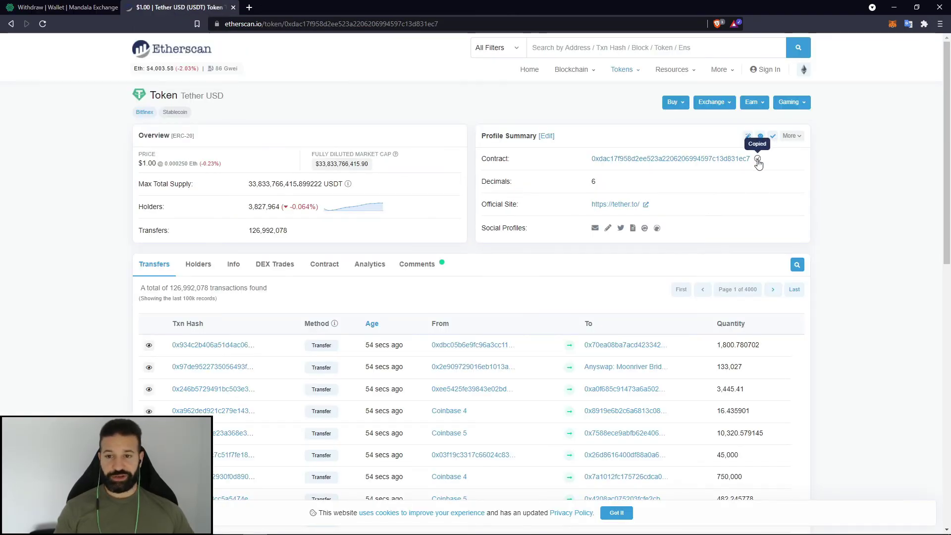
left_click(890, 24)
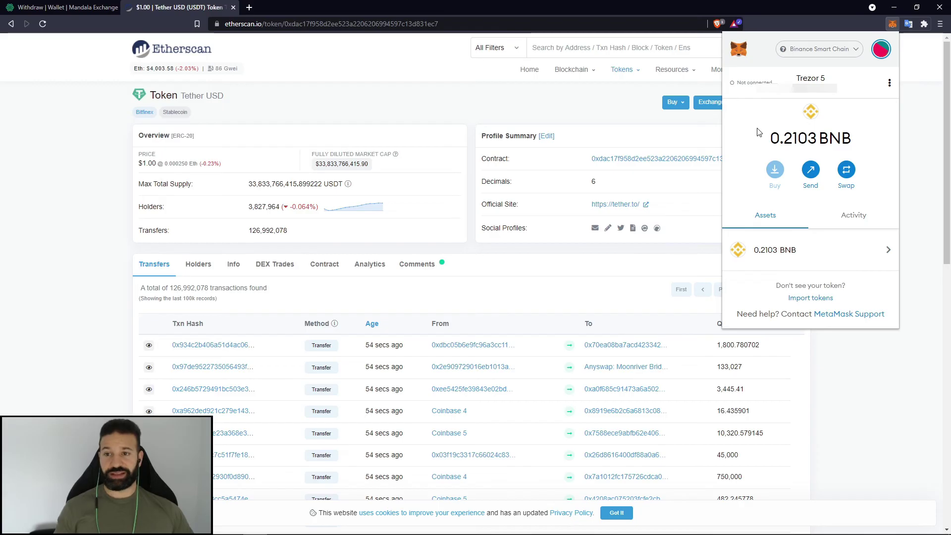
left_click(810, 297)
right_click(782, 199)
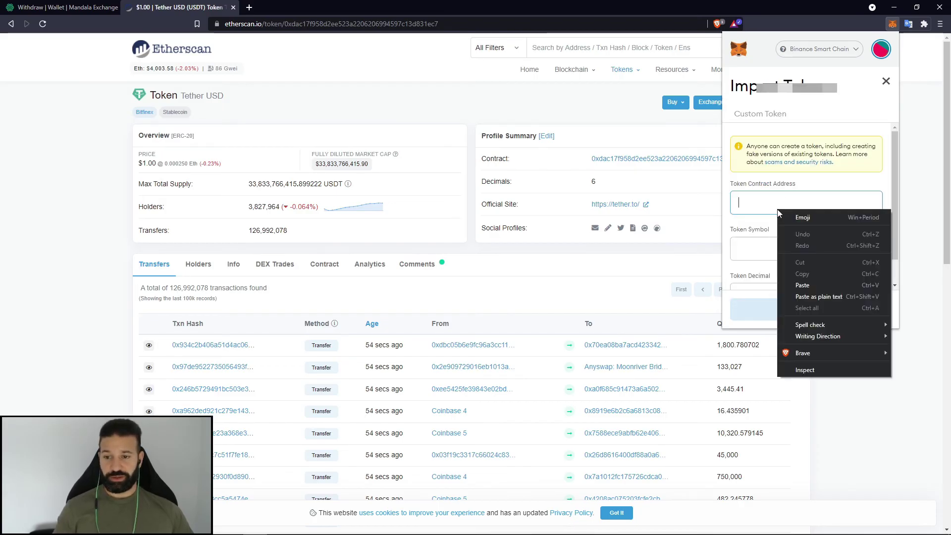
left_click(814, 288)
scroll(836, 253, "down", 1)
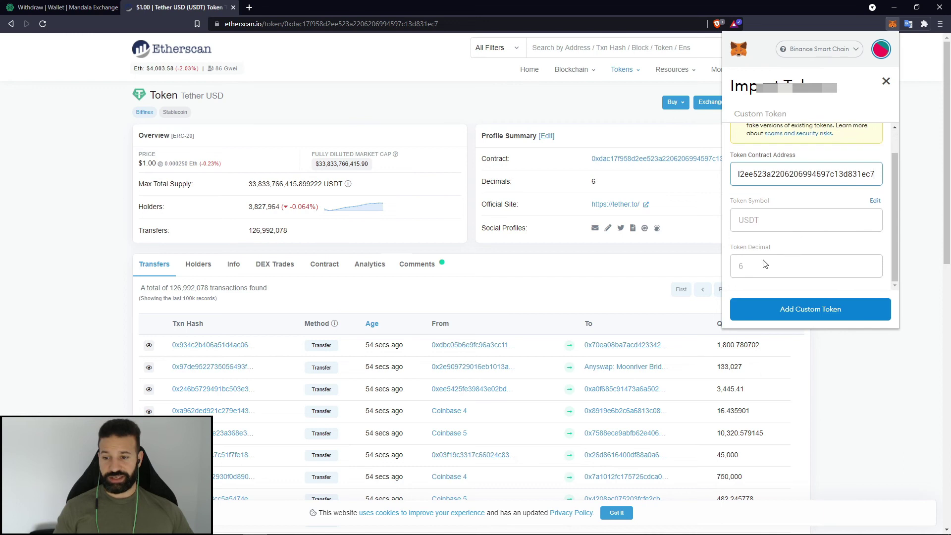
left_click(813, 308)
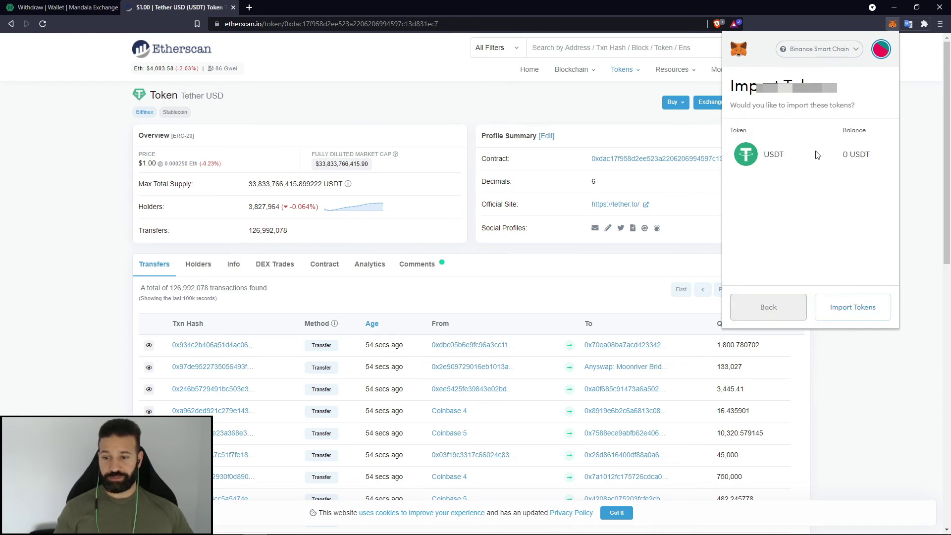
left_click(787, 298)
left_click(885, 82)
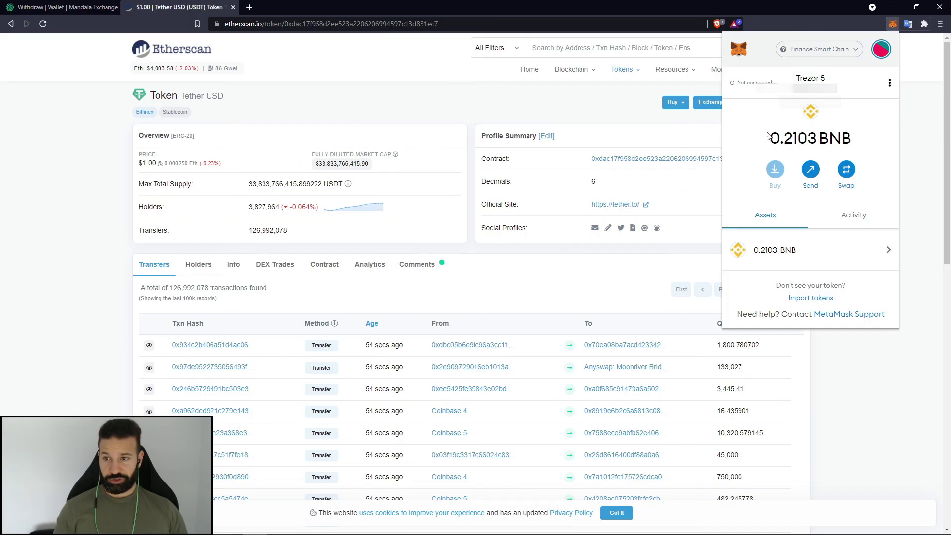
Copy the Trezor 5 account address from MetaMask and start filling in the Mandala withdrawal's recipient address and amount
left_click(830, 94)
left_click(69, 7)
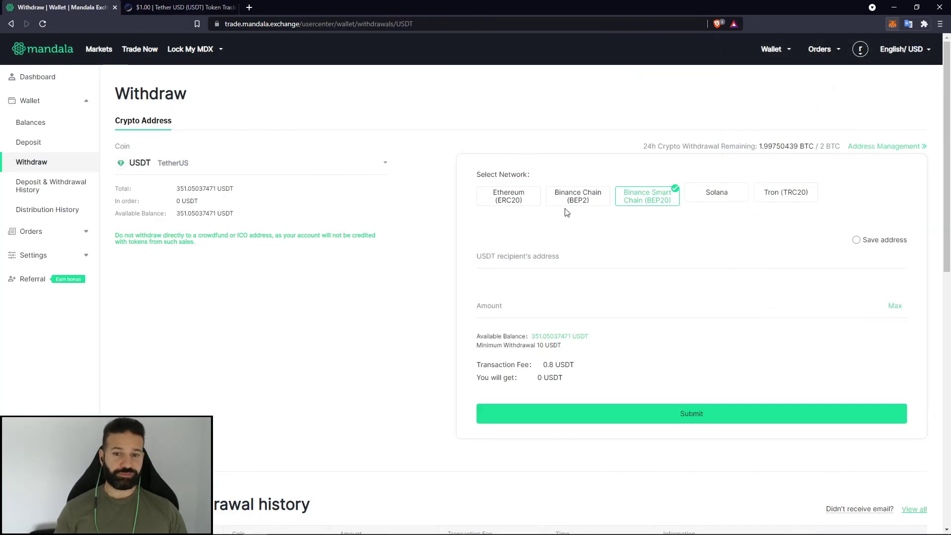
left_click(555, 250)
right_click(565, 260)
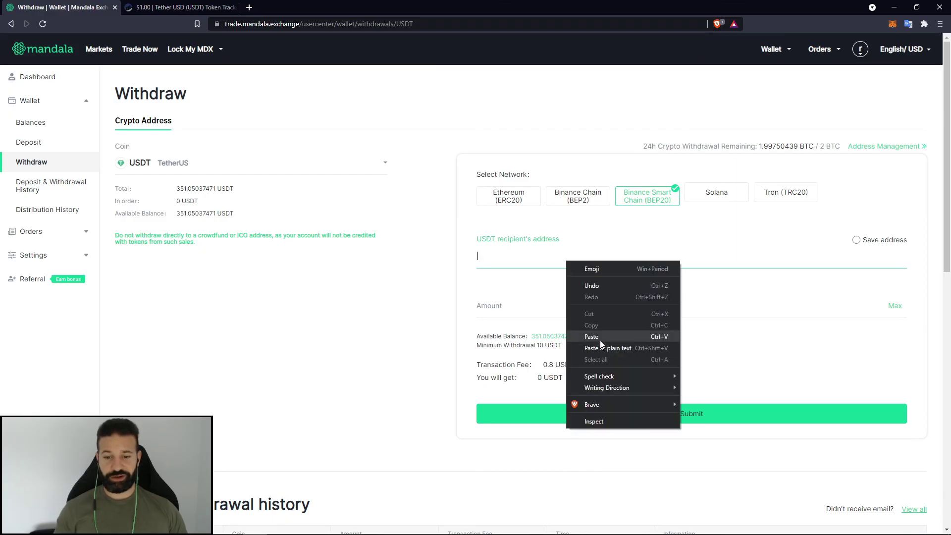
left_click(543, 305)
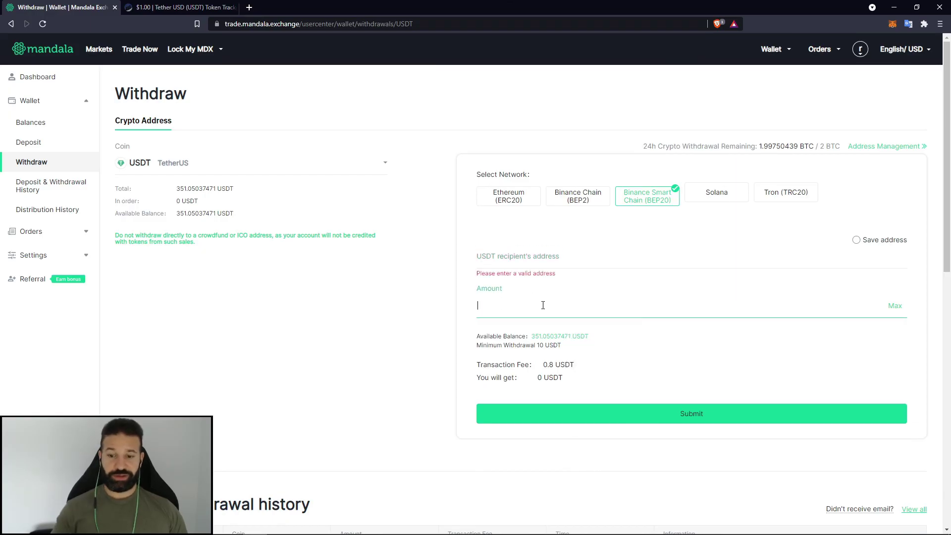